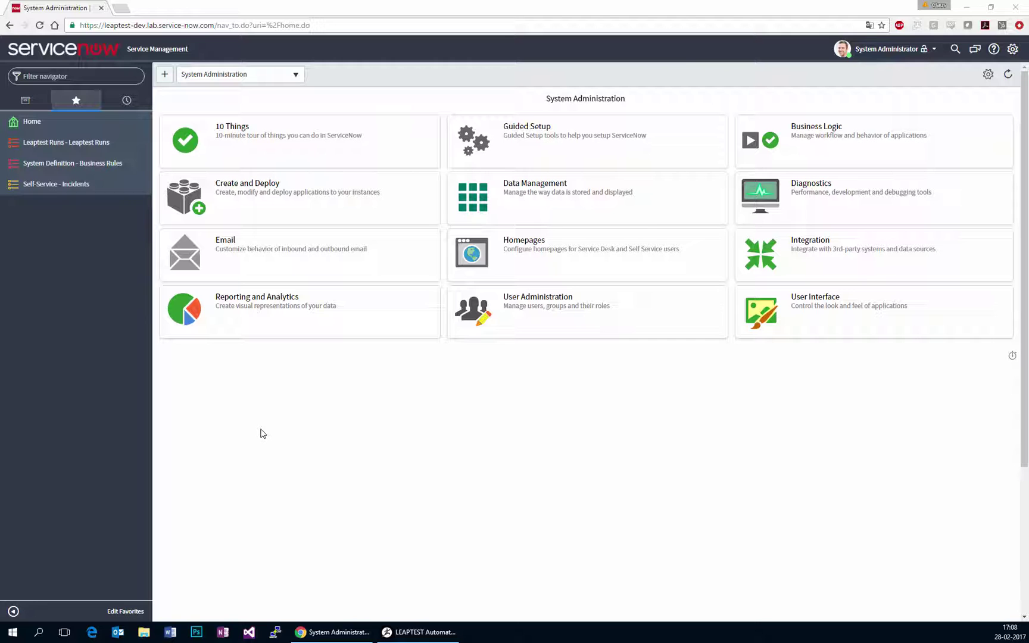
In LEAPTEST, view the 'This case always passes' test case, then the 'This case always fails' one.
left_click(411, 632)
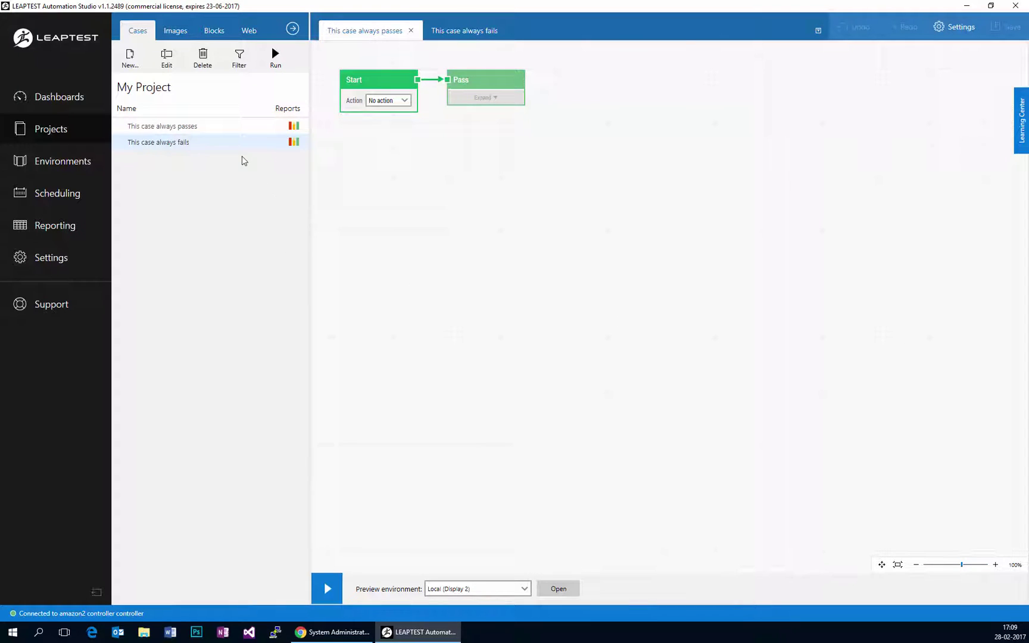
left_click(177, 132)
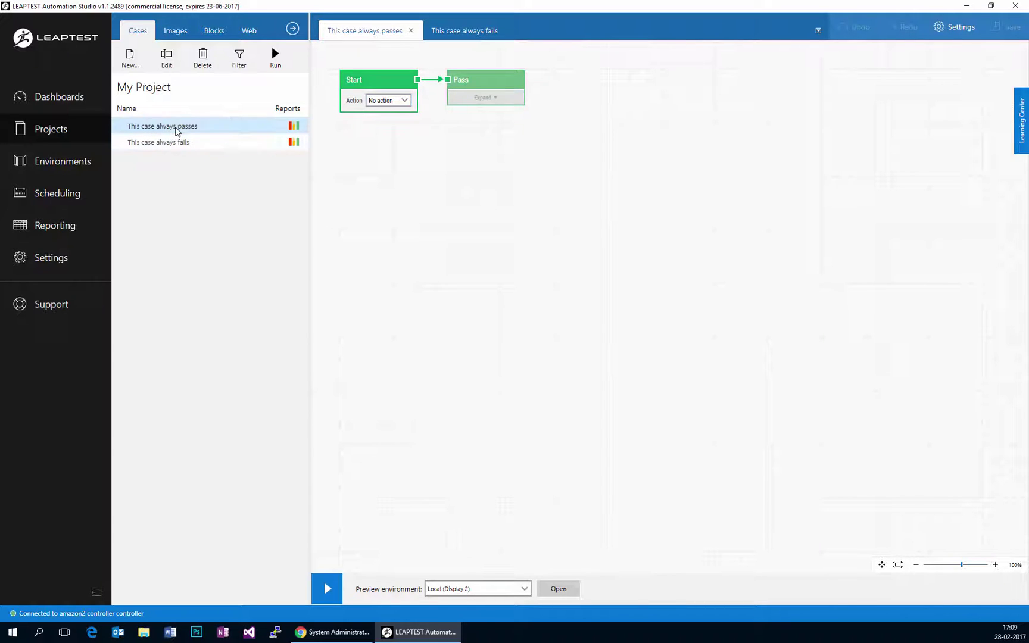
left_click(459, 33)
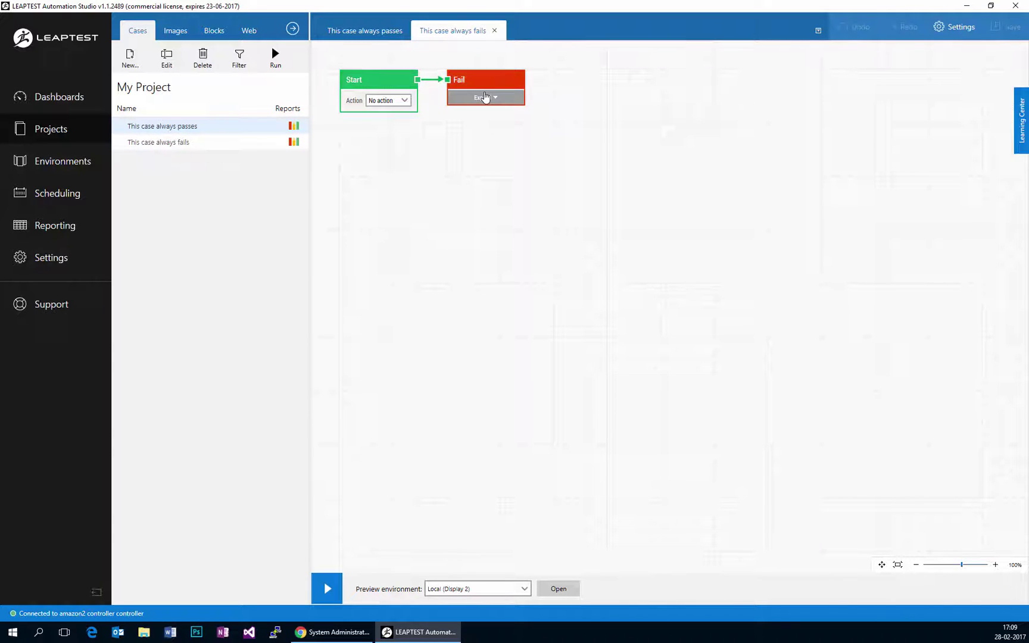
Check My Test Schedule's Ad-hoc run type, its 2 test cases and Amazon server environment, then save it.
left_click(72, 193)
double_click(191, 116)
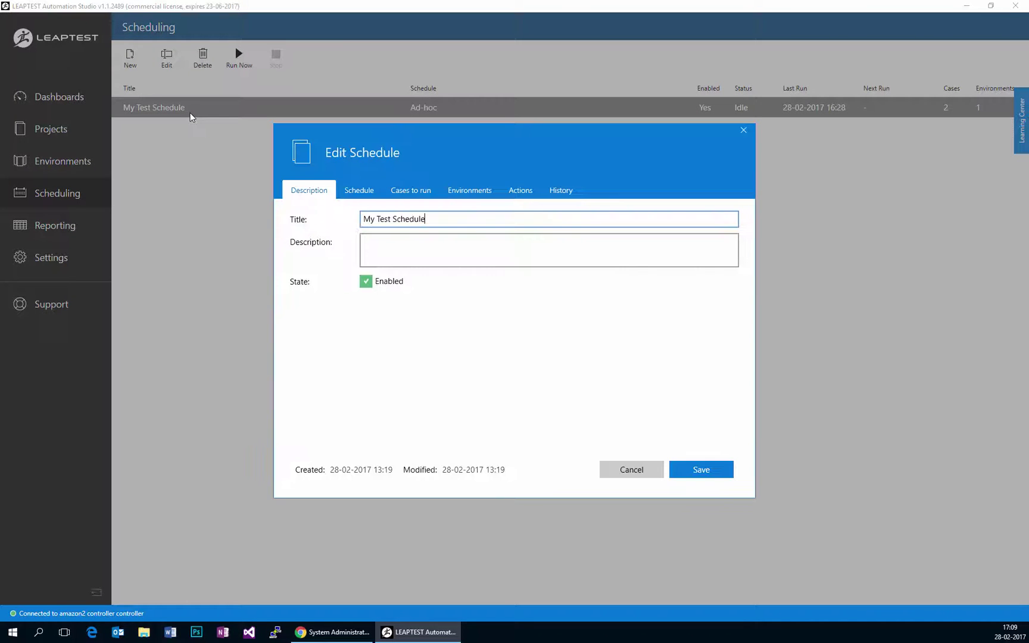
left_click(357, 192)
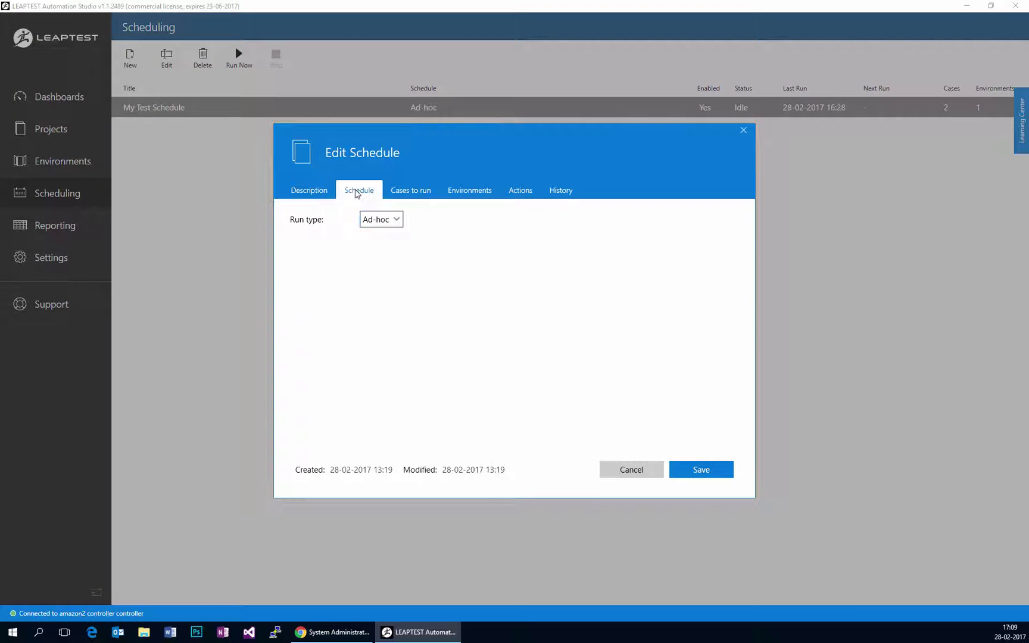
left_click(427, 190)
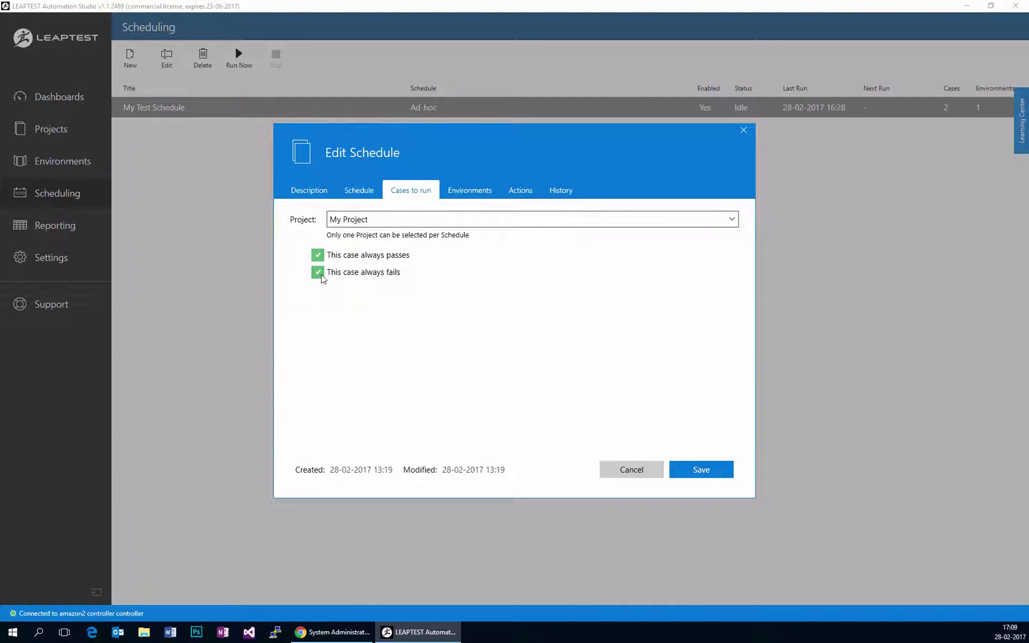
left_click(467, 192)
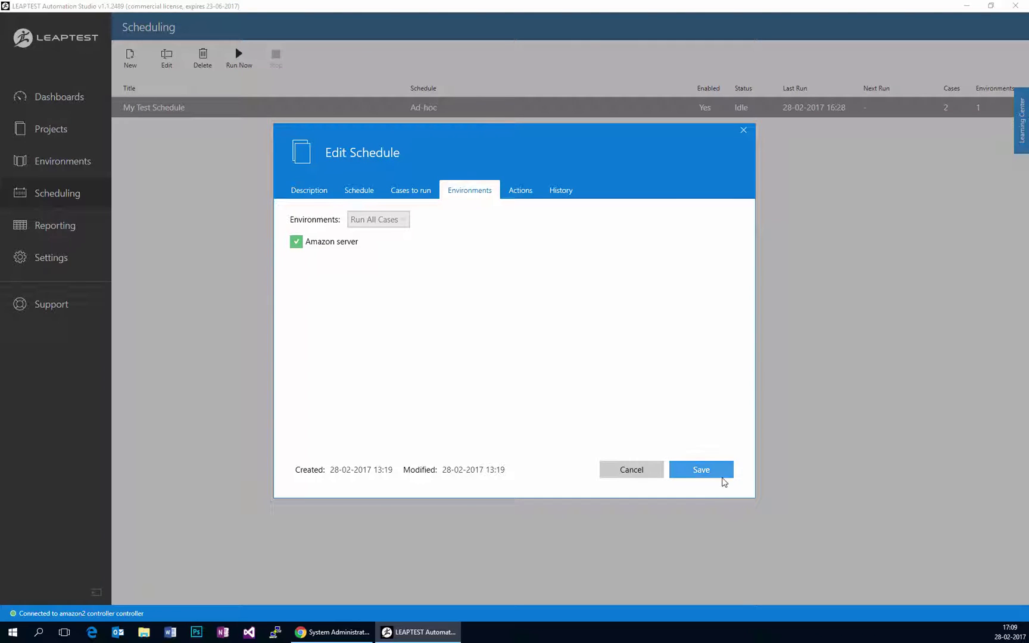
left_click(718, 473)
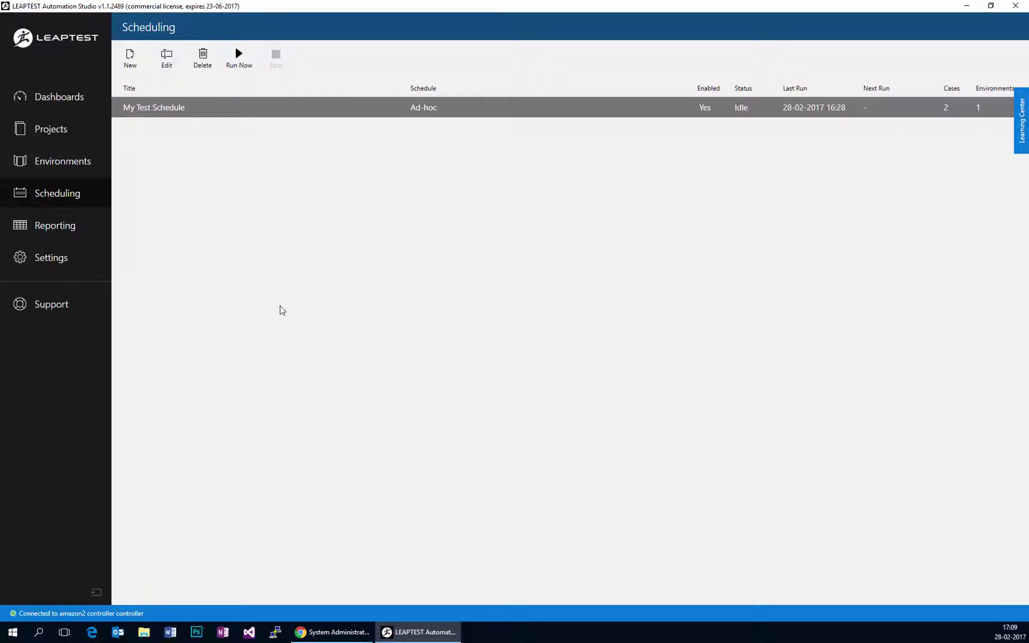
Open the Leaptest Run Inserted business rule and view its async-on-insert When to run settings.
left_click(347, 634)
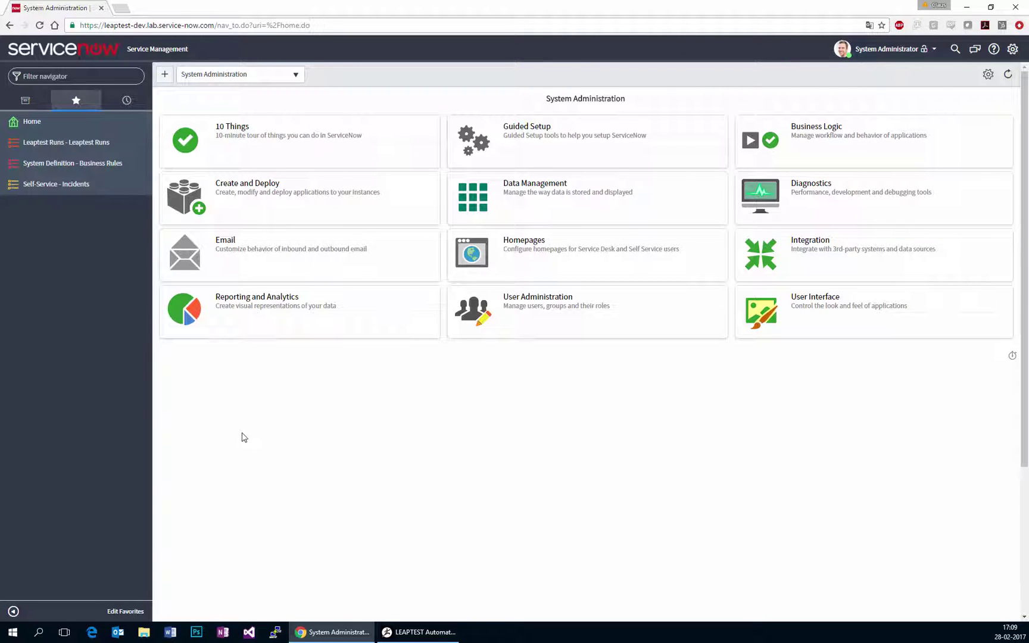
left_click(114, 148)
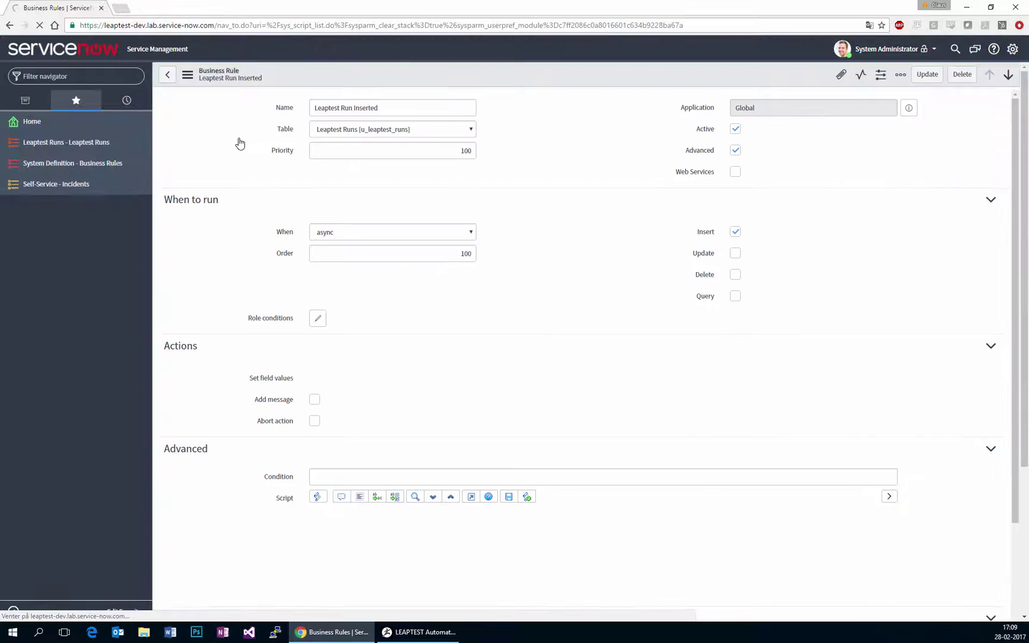
left_click(183, 221)
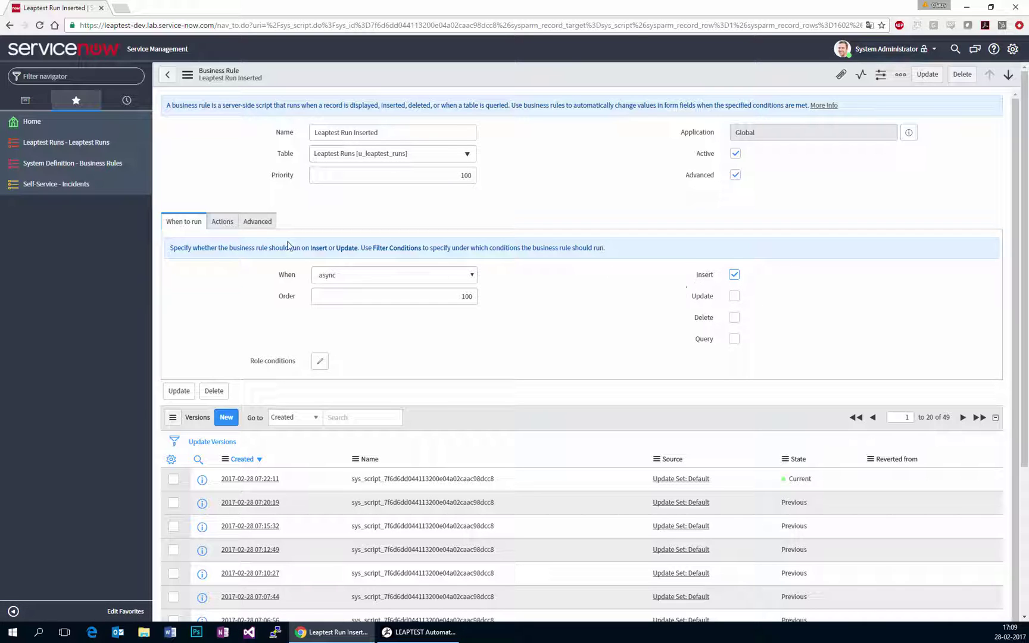
Open the business rule's script and scroll through it.
left_click(258, 222)
scroll(419, 329, "down", 8)
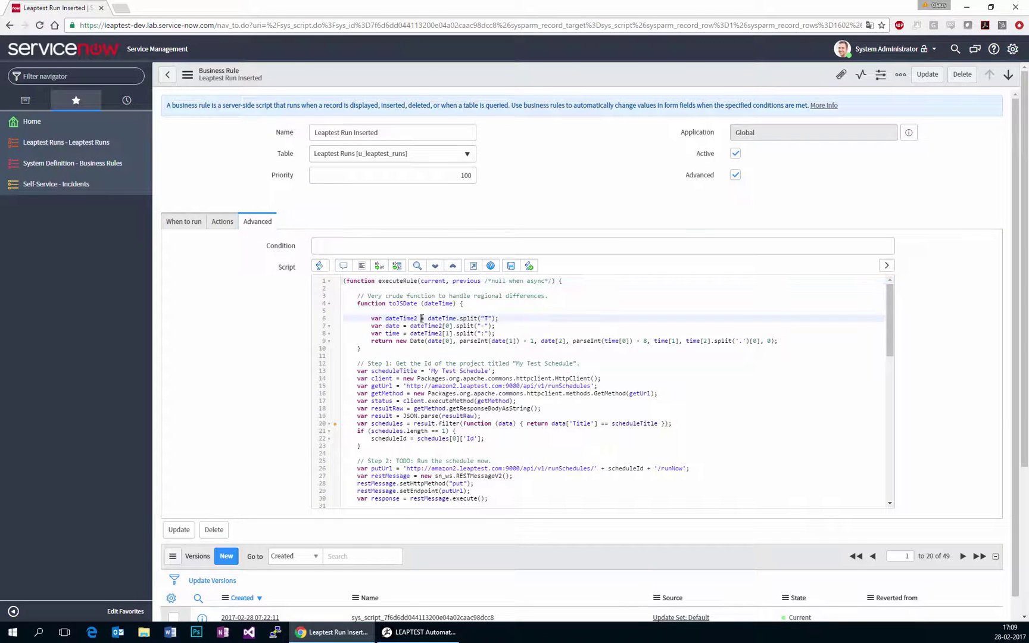
scroll(419, 347, "down", 2)
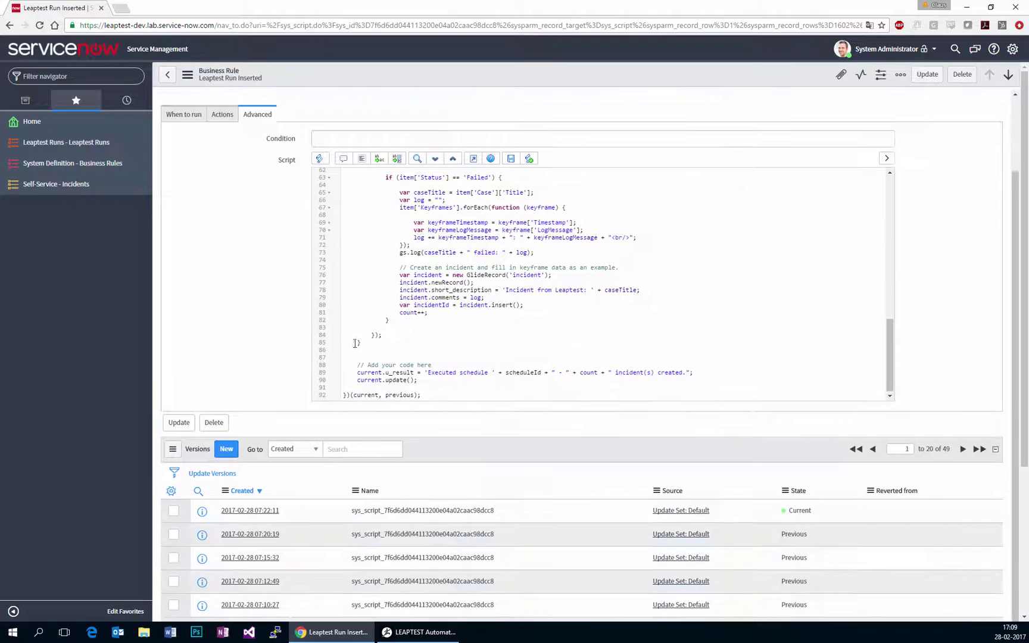
scroll(244, 318, "up", 2)
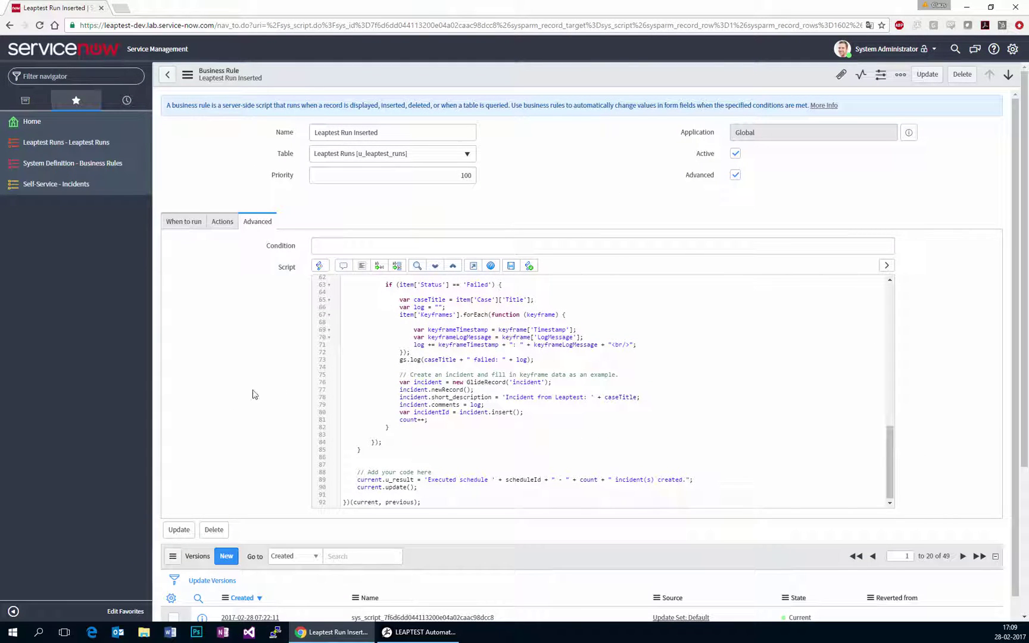
scroll(429, 417, "up", 8)
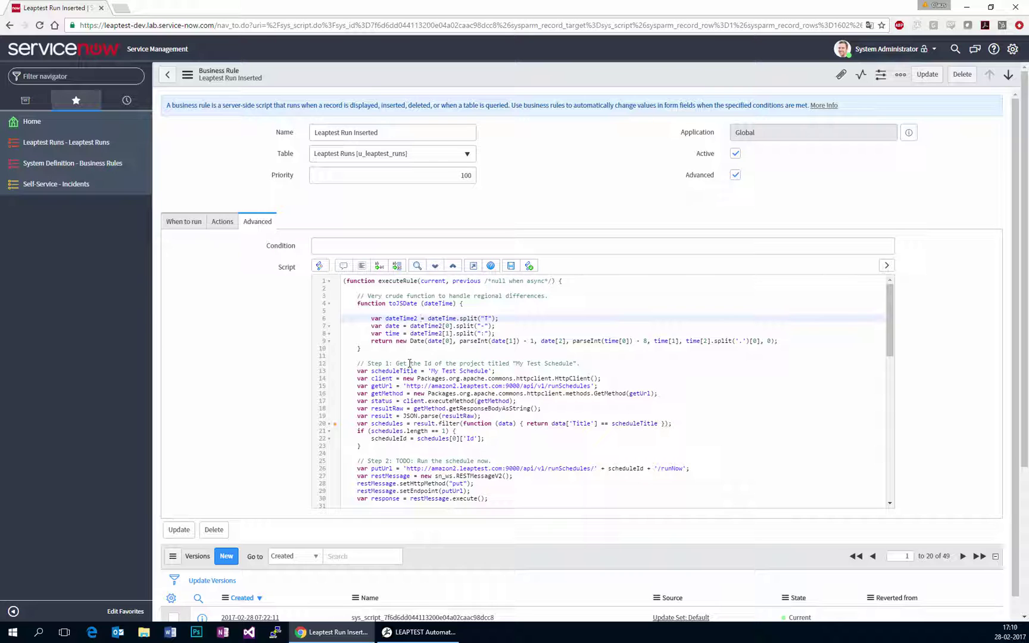
left_click_drag(403, 363, 531, 363)
scroll(472, 405, "down", 1)
scroll(471, 405, "down", 4)
Highlight key script lines, including the comment about creating incidents for failed cases.
left_click_drag(417, 300, 444, 301)
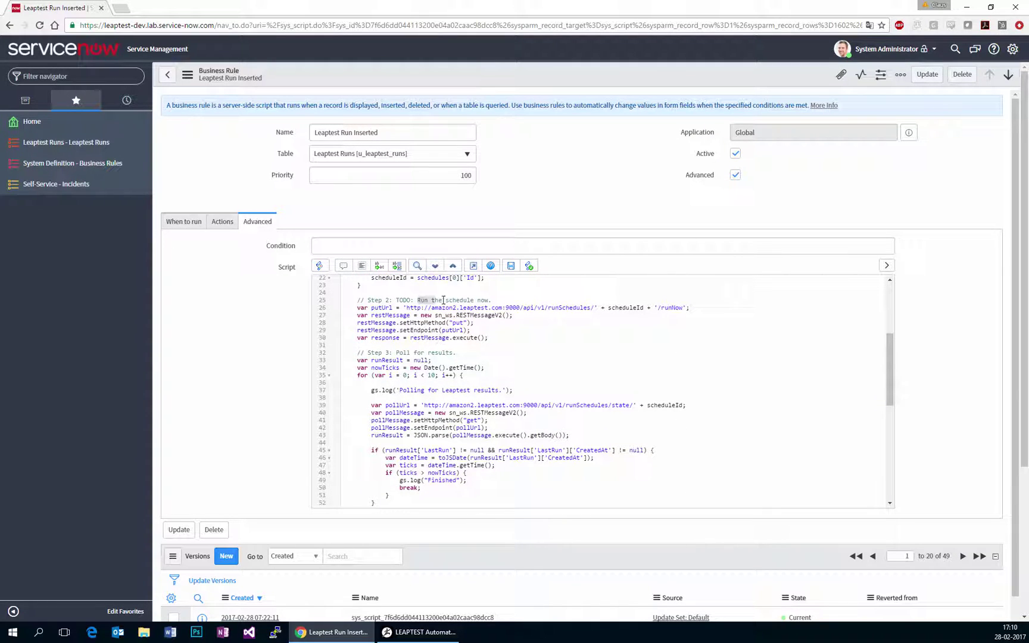
left_click_drag(368, 356, 453, 356)
scroll(429, 357, "down", 7)
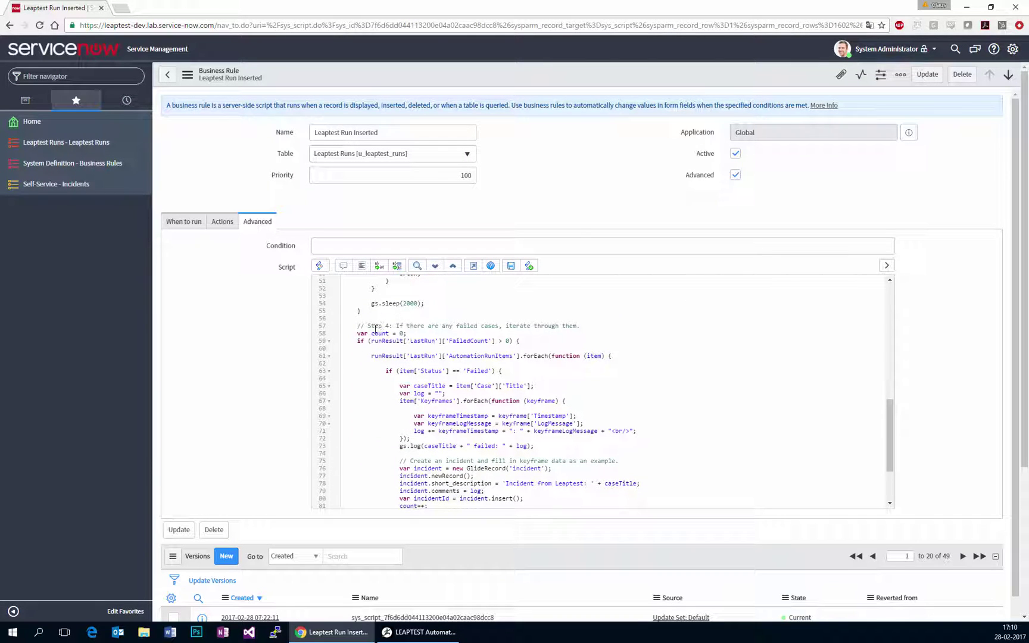
left_click_drag(373, 326, 558, 327)
scroll(499, 355, "down", 2)
scroll(499, 355, "down", 2)
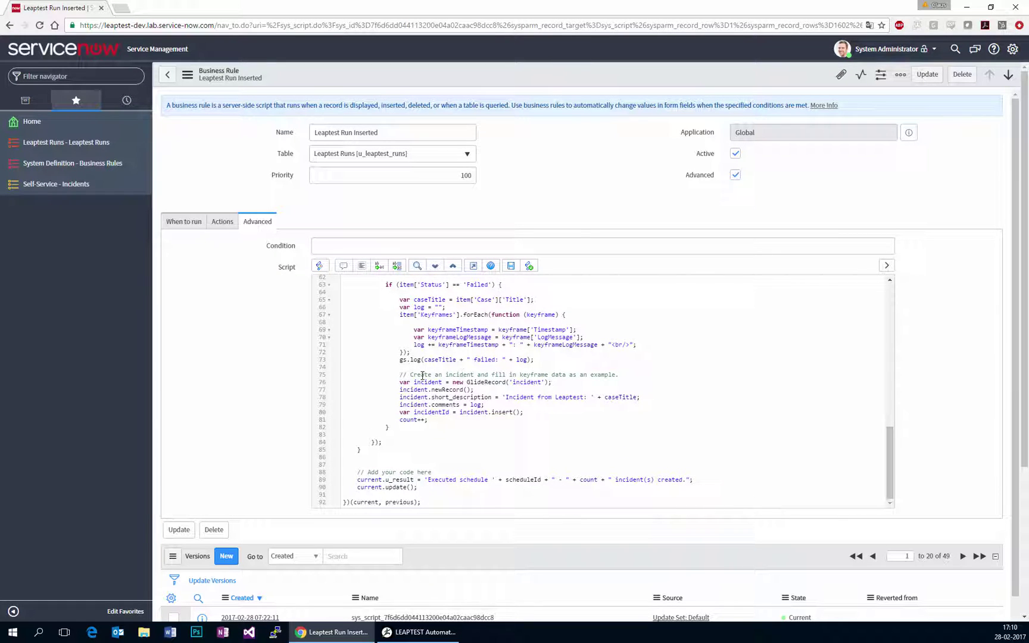
left_click_drag(422, 376, 600, 373)
left_click(612, 374)
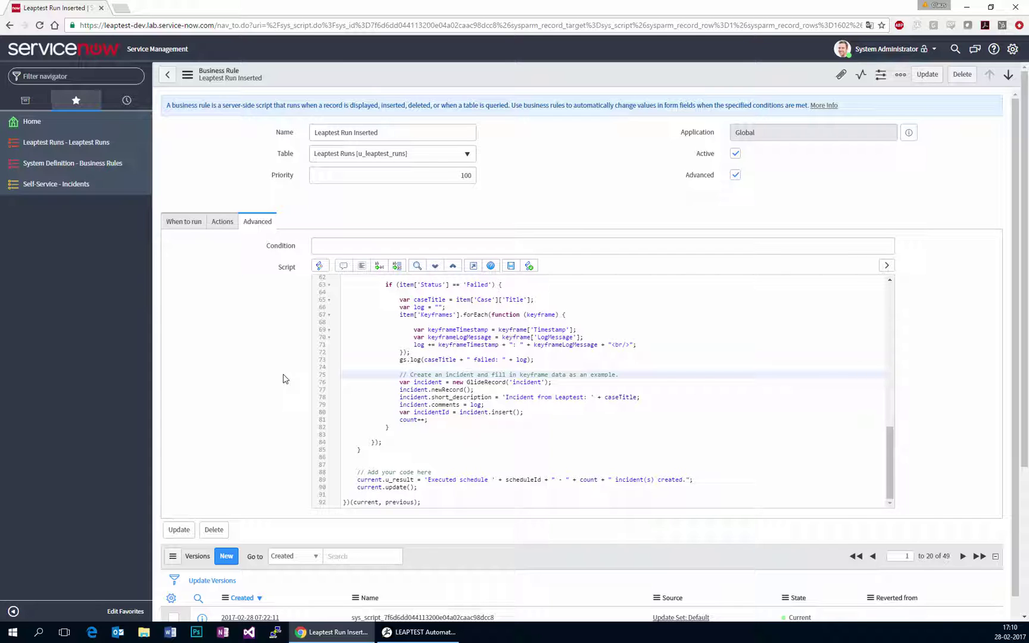
Submit a new Leaptest Runs record to trigger the rule, then check LEAPTEST's Scheduling page.
left_click(82, 148)
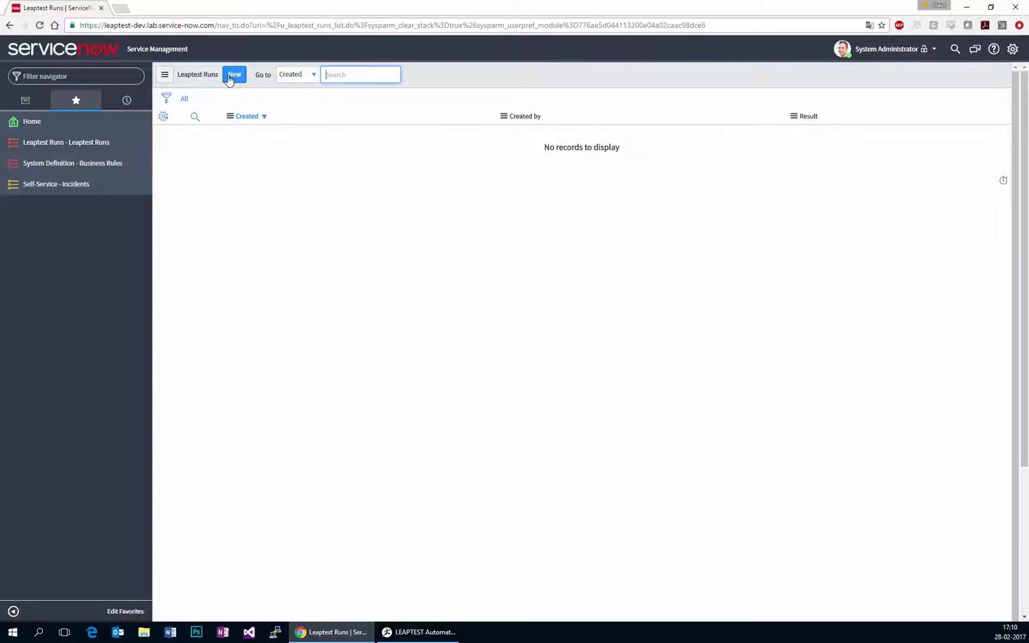
left_click(233, 75)
left_click(179, 127)
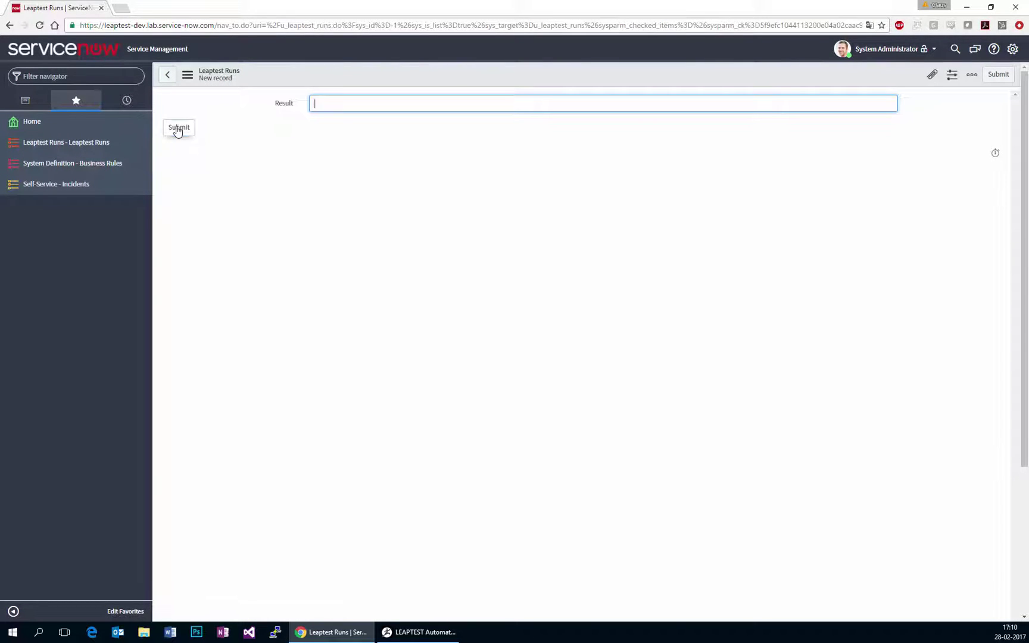
left_click(424, 637)
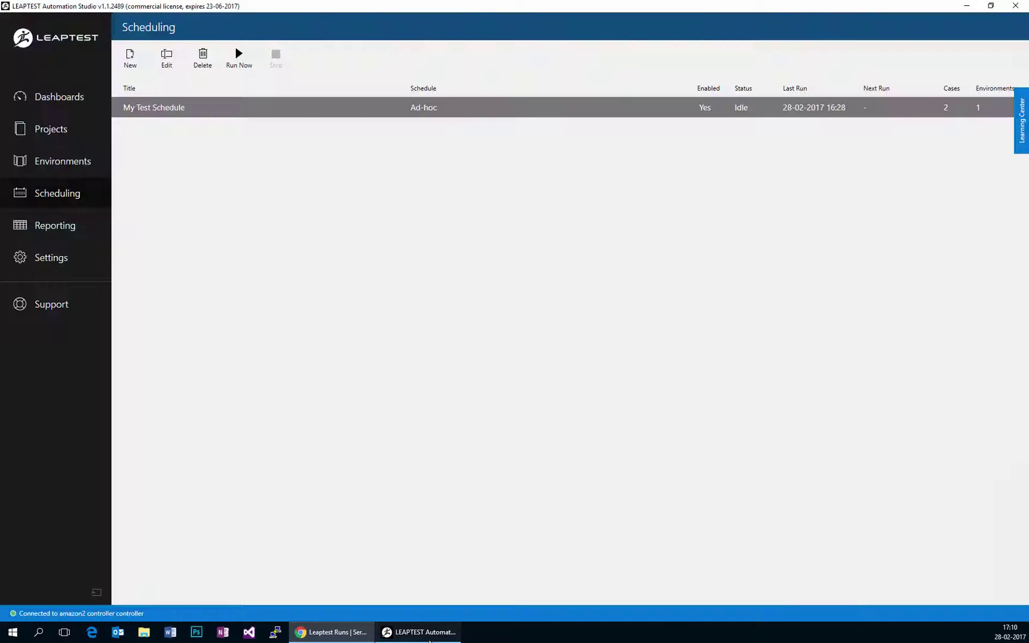
Shrink and move the LEAPTEST window over Chrome, then bring the Leaptest Runs list forward.
double_click(609, 9)
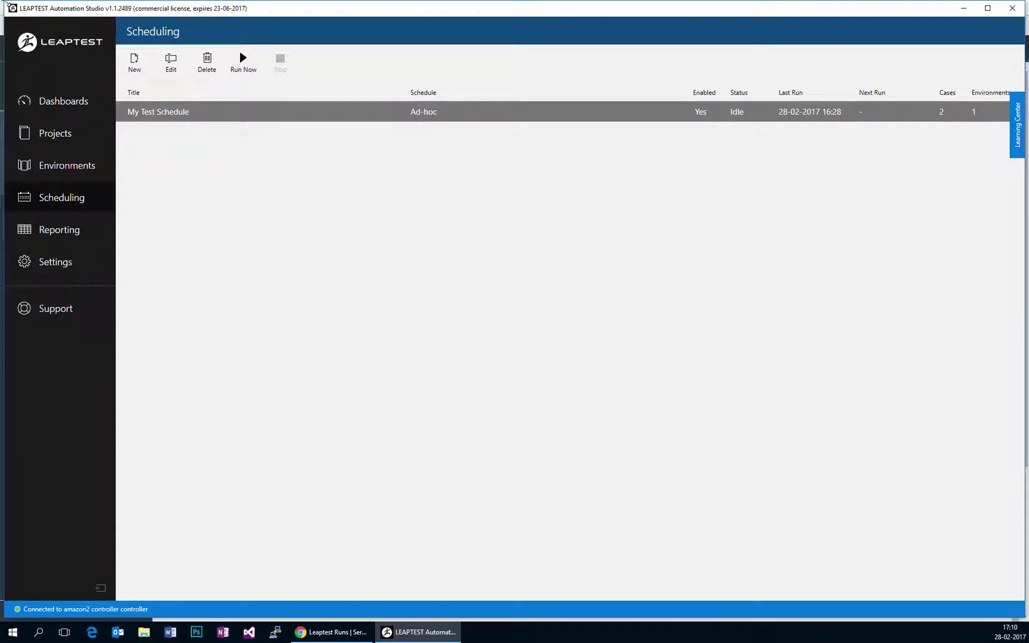
left_click_drag(5, 3, 228, 179)
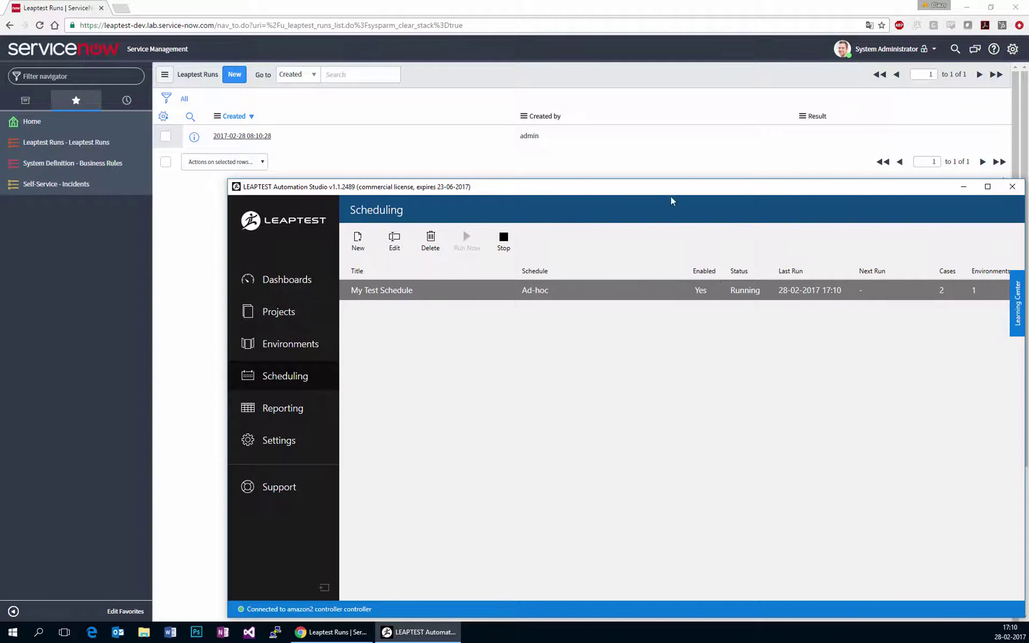
left_click_drag(655, 209, 566, 203)
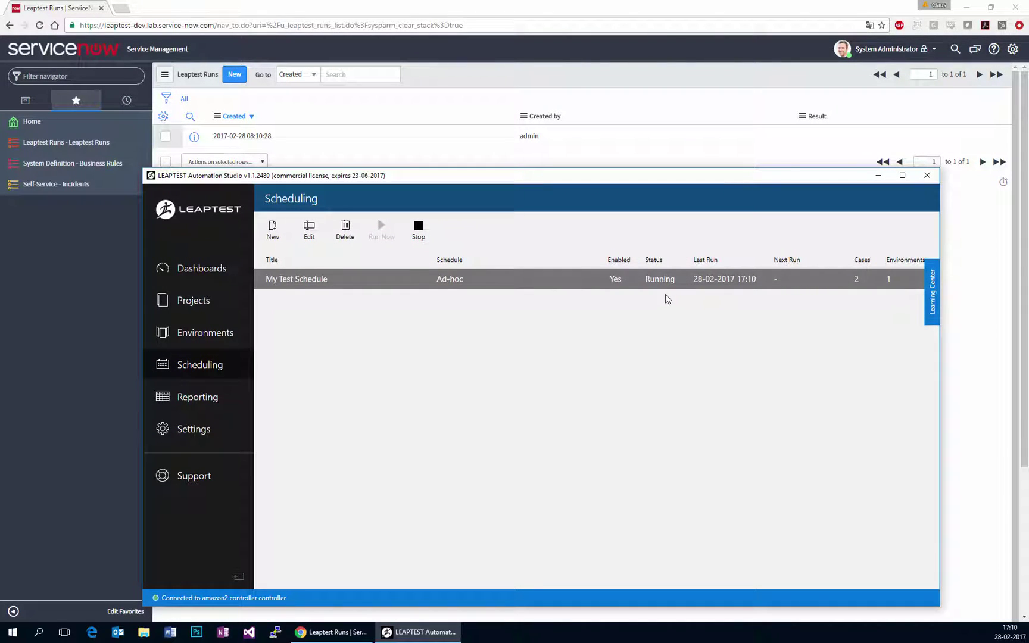
left_click(91, 255)
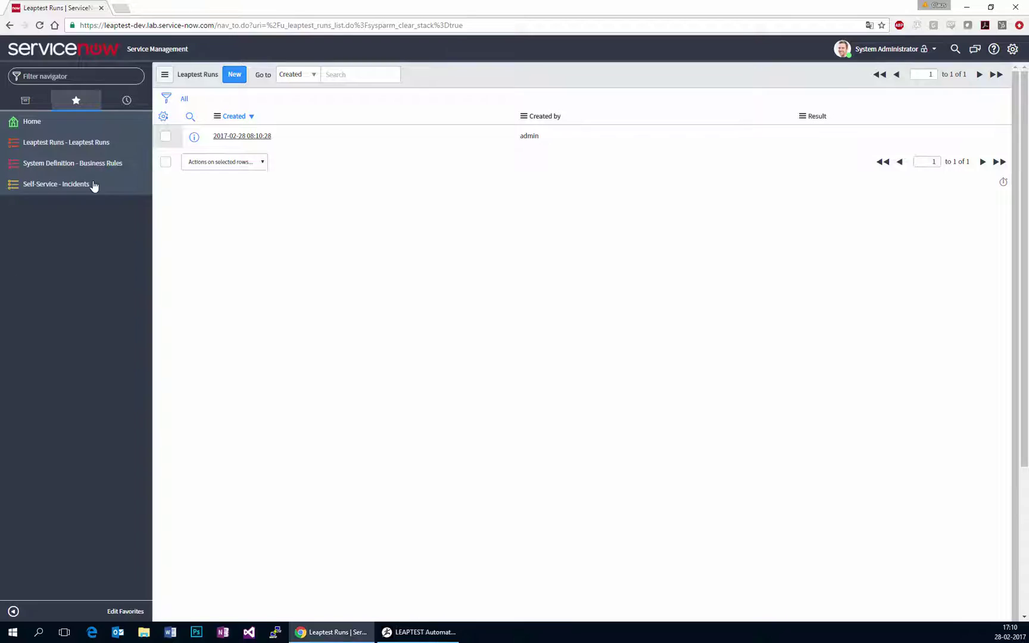
Reload the Leaptest Runs list, checking LEAPTEST in between, until the run shows 'Executed schedule'.
left_click(92, 144)
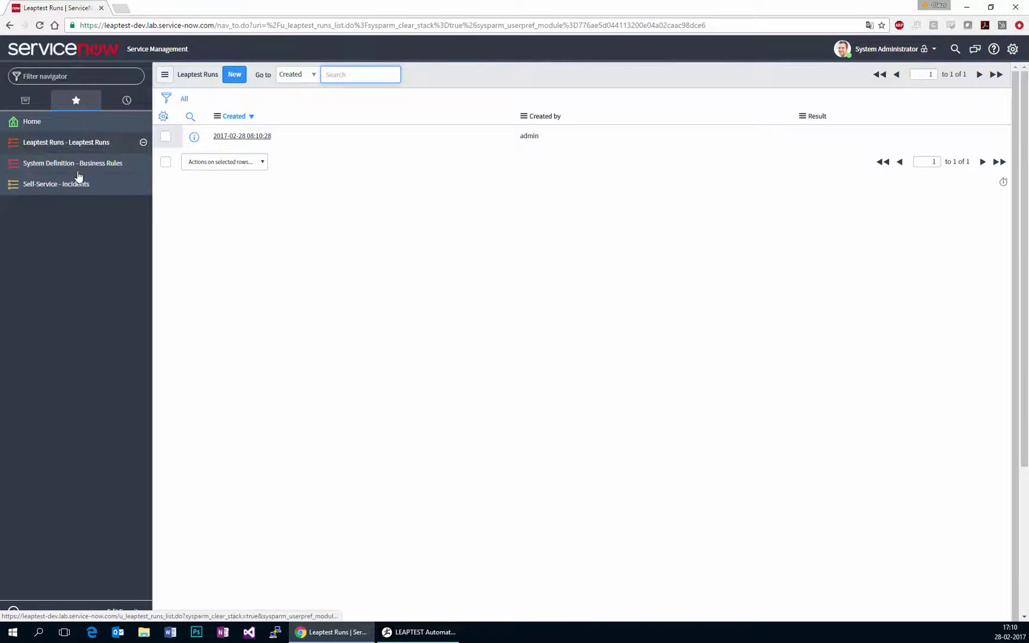
left_click(420, 632)
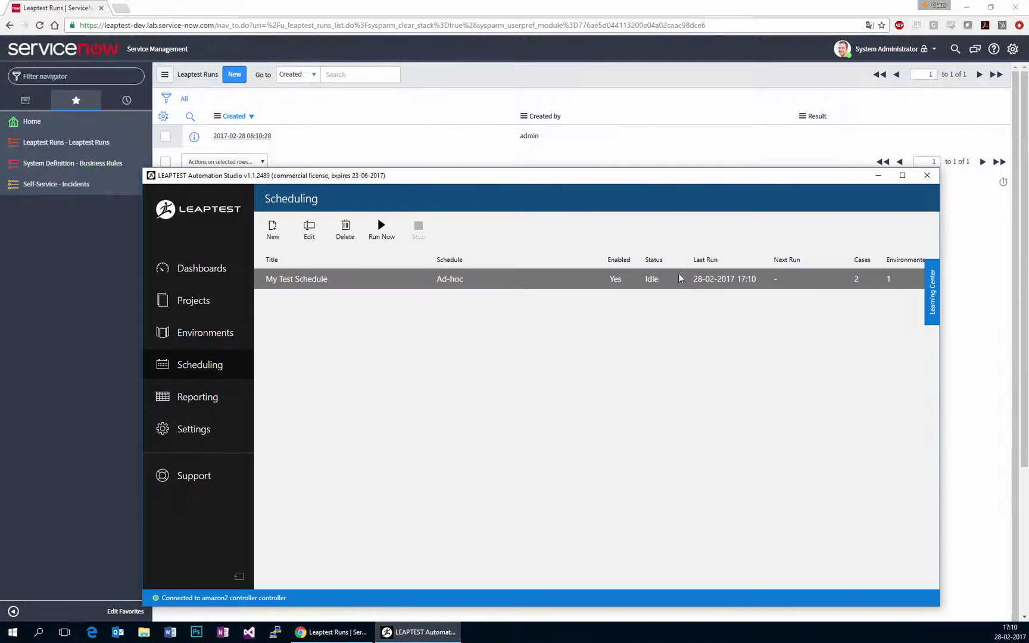
left_click(93, 280)
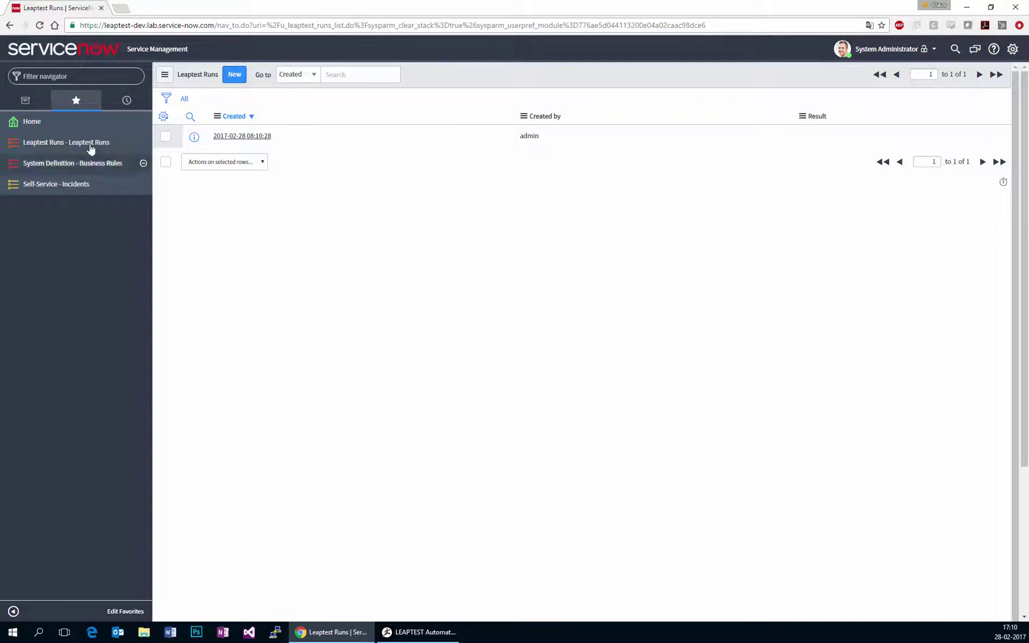
left_click(91, 143)
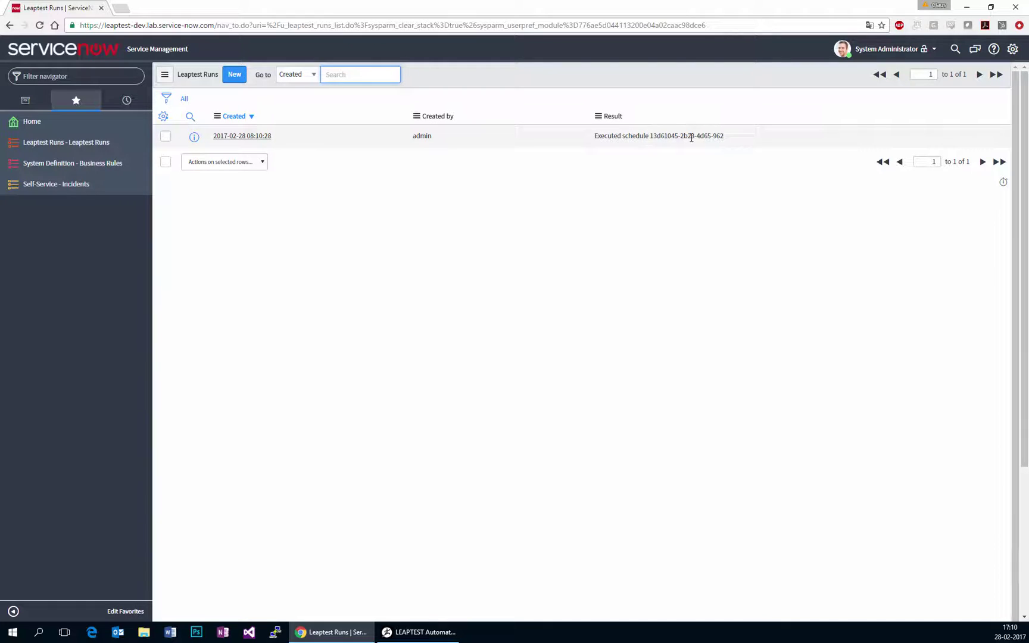
Open INC0010005 from the unfiltered Self-Service Incidents list and review its 'Case is failed.' activity log.
left_click(72, 189)
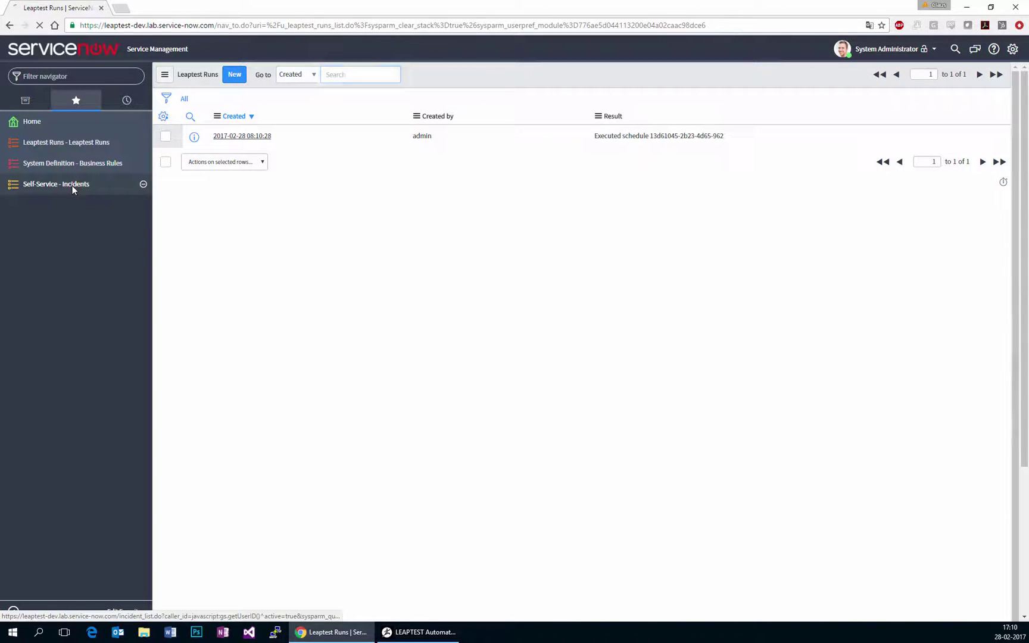
left_click(184, 100)
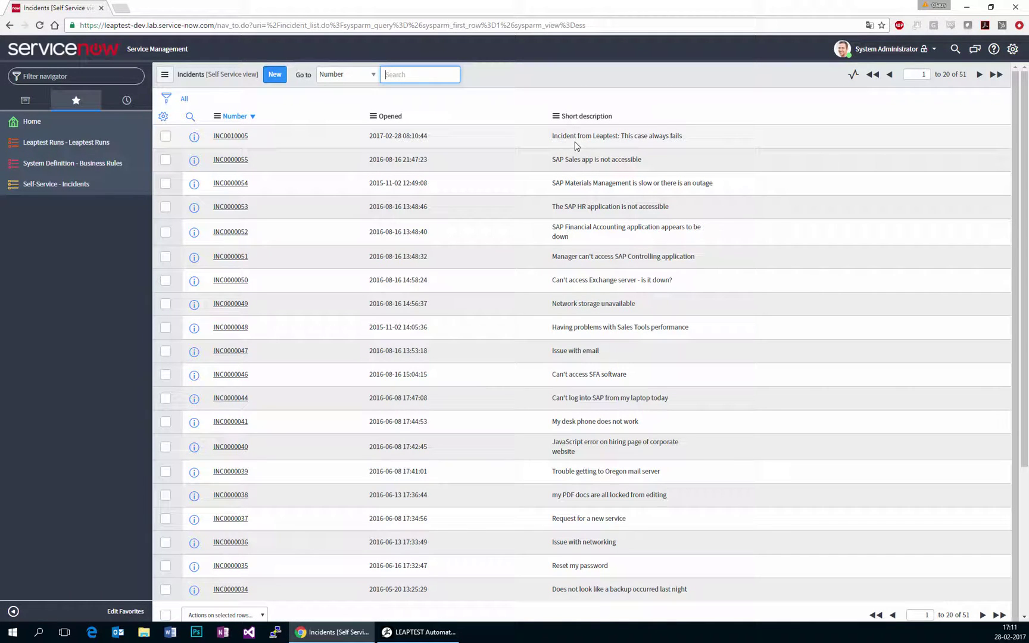
left_click(236, 137)
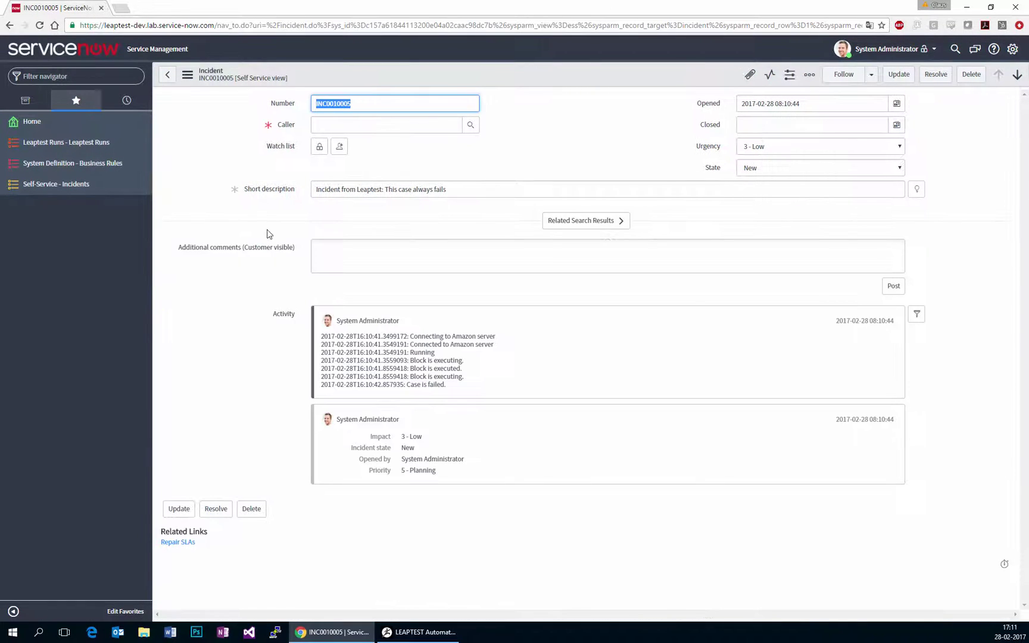
left_click_drag(348, 340, 430, 386)
left_click(436, 386)
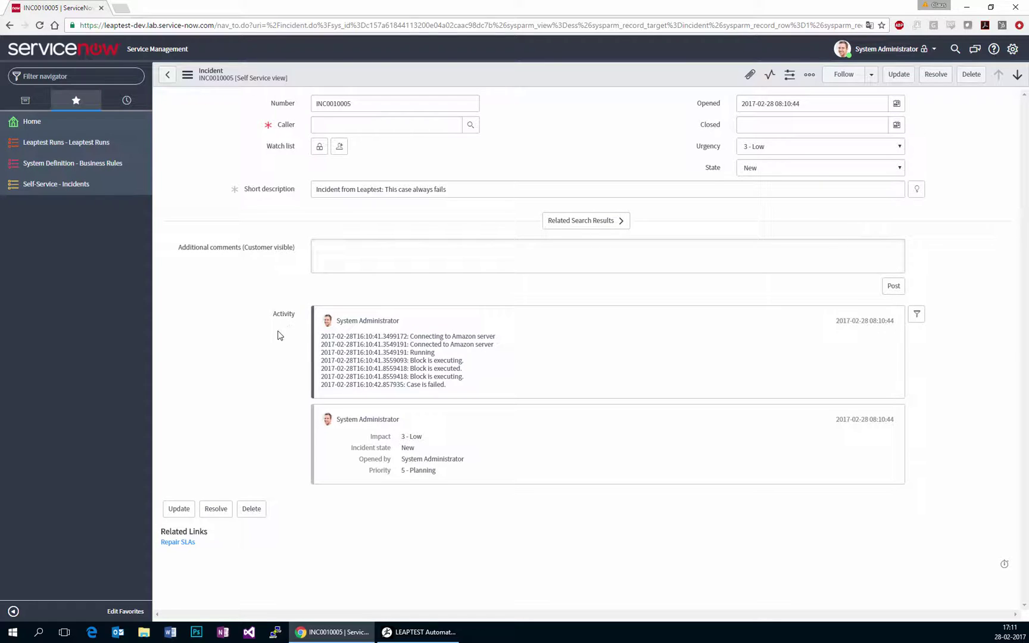
Open Leaptest Run Inserted from System Definition - Business Rules and scroll through its script.
left_click(85, 167)
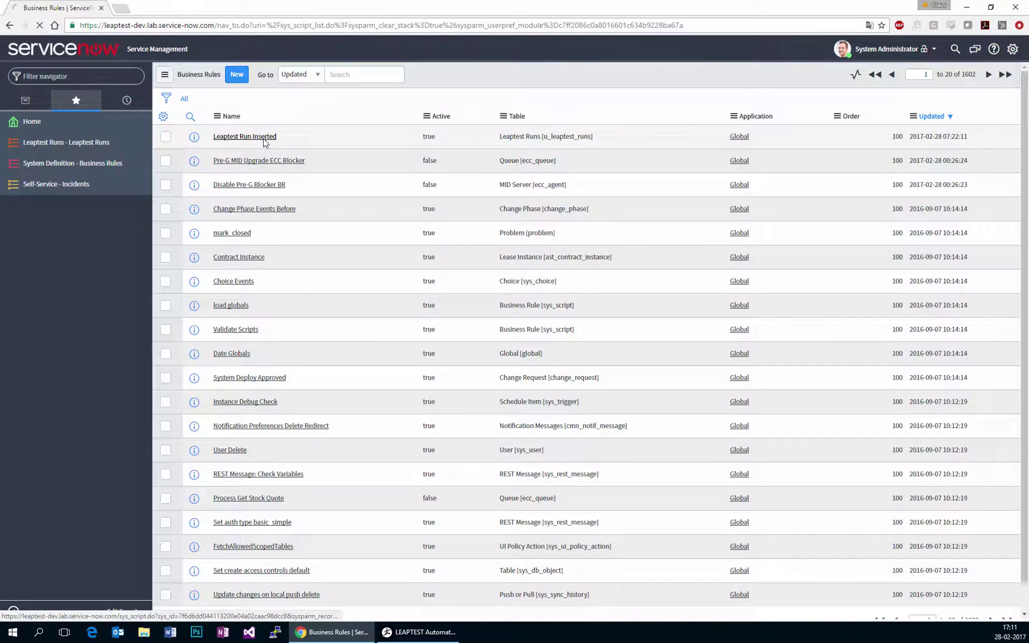
left_click(265, 138)
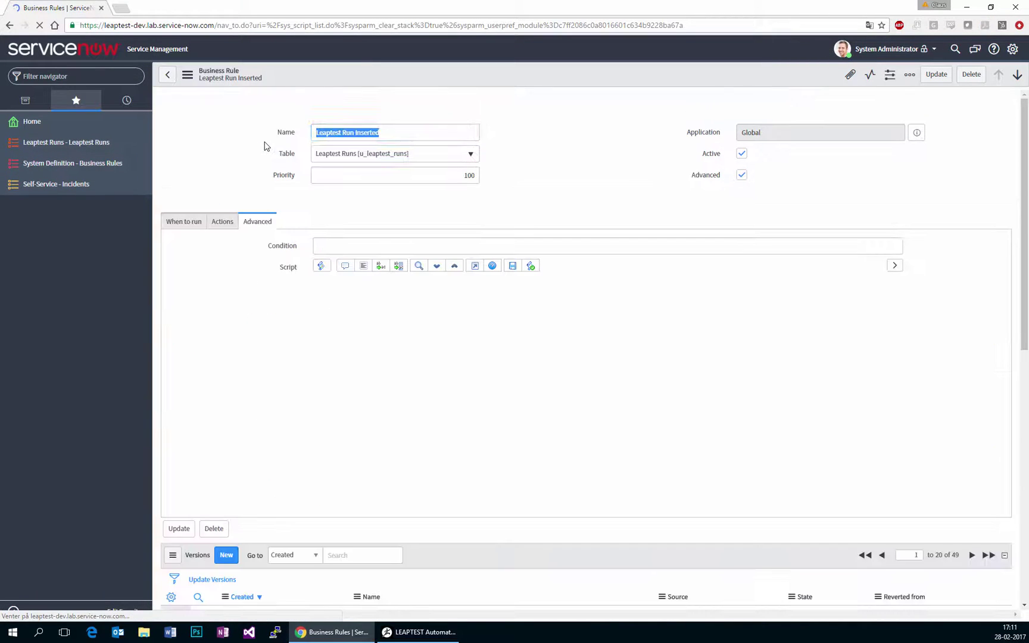
scroll(503, 397, "down", 8)
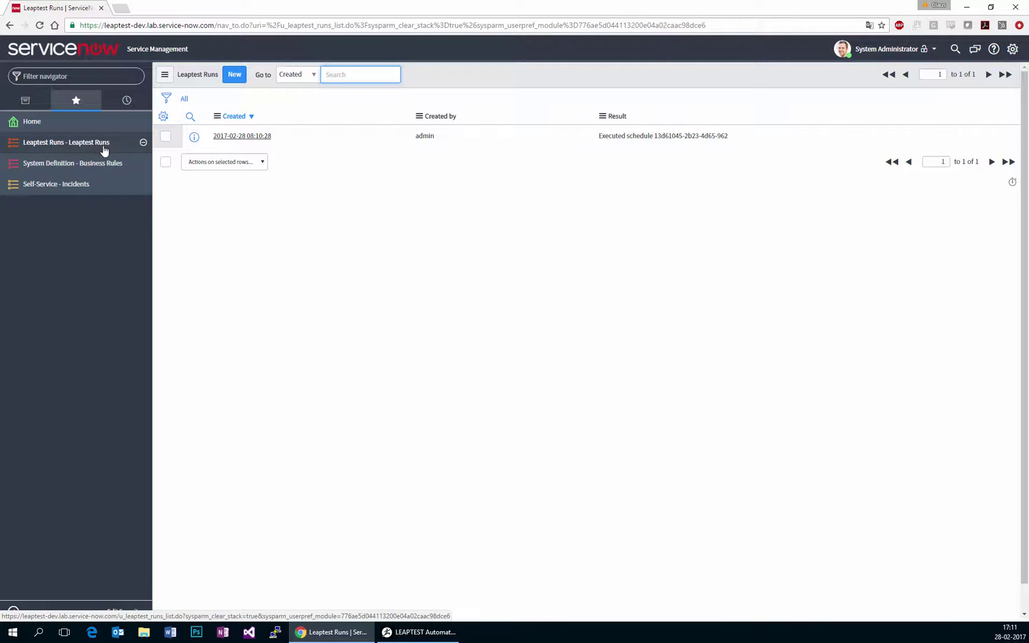
Submit a second empty Leaptest Runs record and check My Test Schedule's 17:11 run in LEAPTEST.
left_click(235, 74)
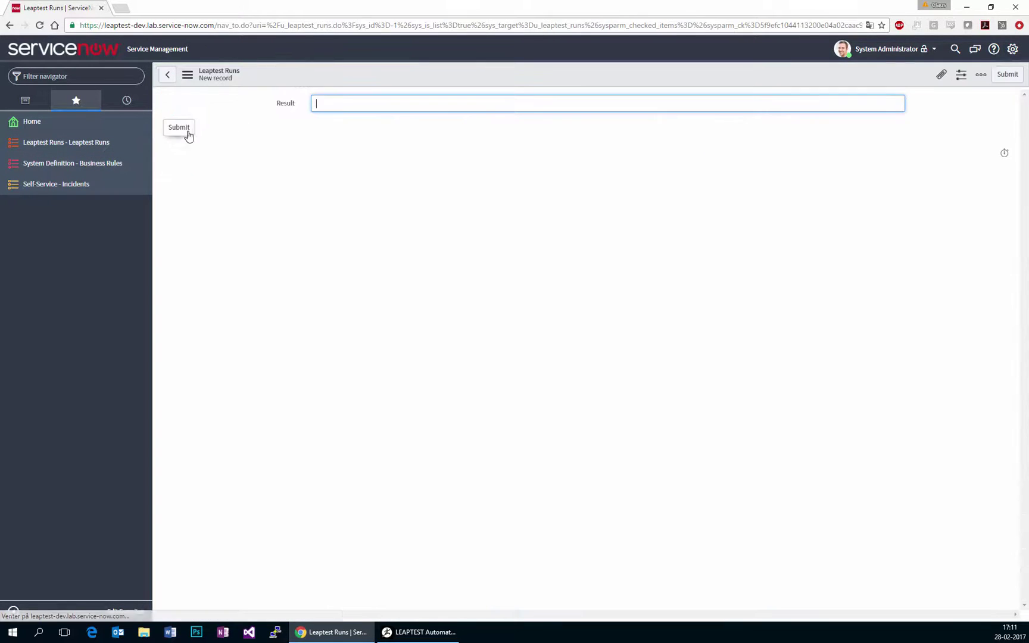
left_click(182, 130)
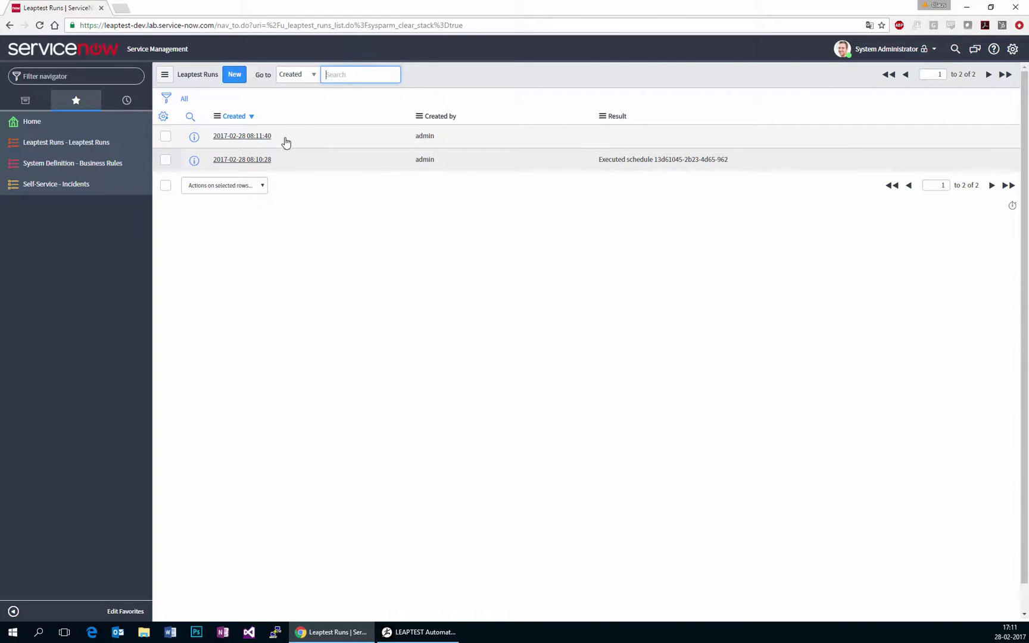
left_click(434, 636)
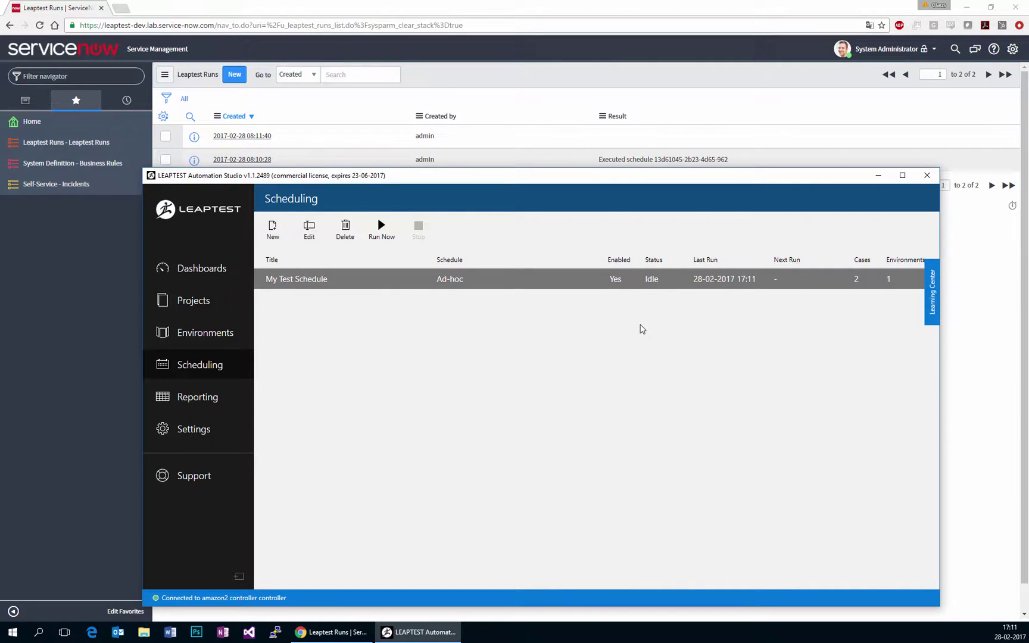
Reload the Leaptest Runs list and select the 08:11:40 run's 'Executed schedule' Result text.
left_click(72, 279)
left_click(78, 144)
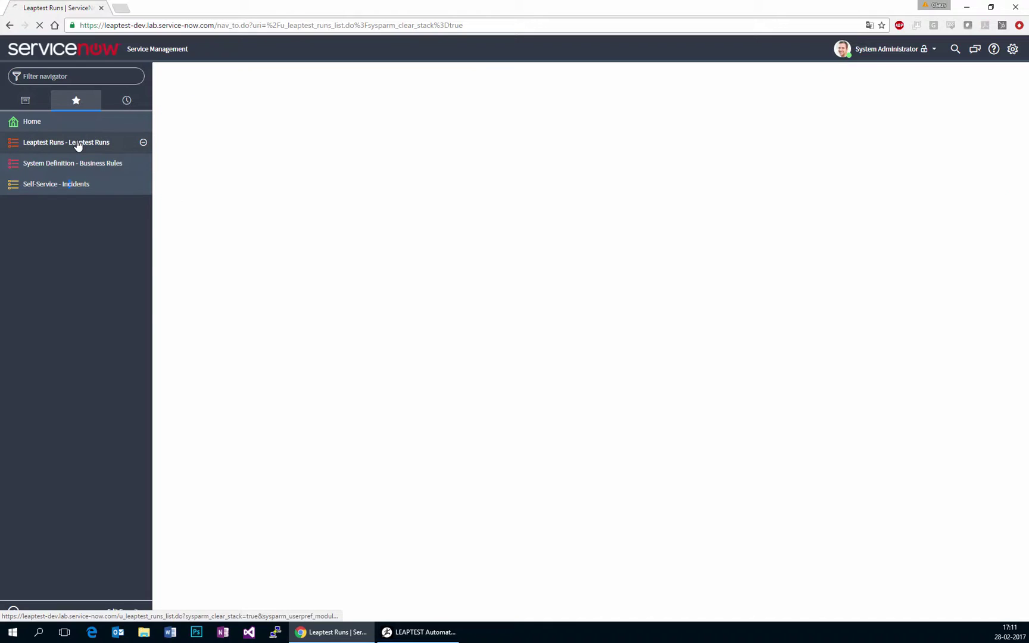
left_click_drag(604, 136, 693, 138)
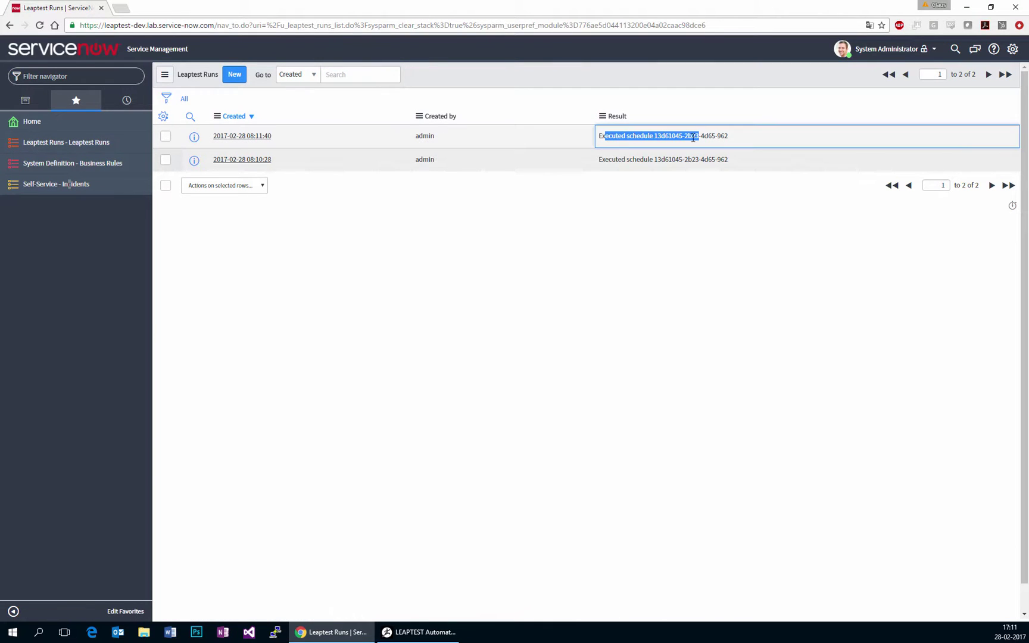